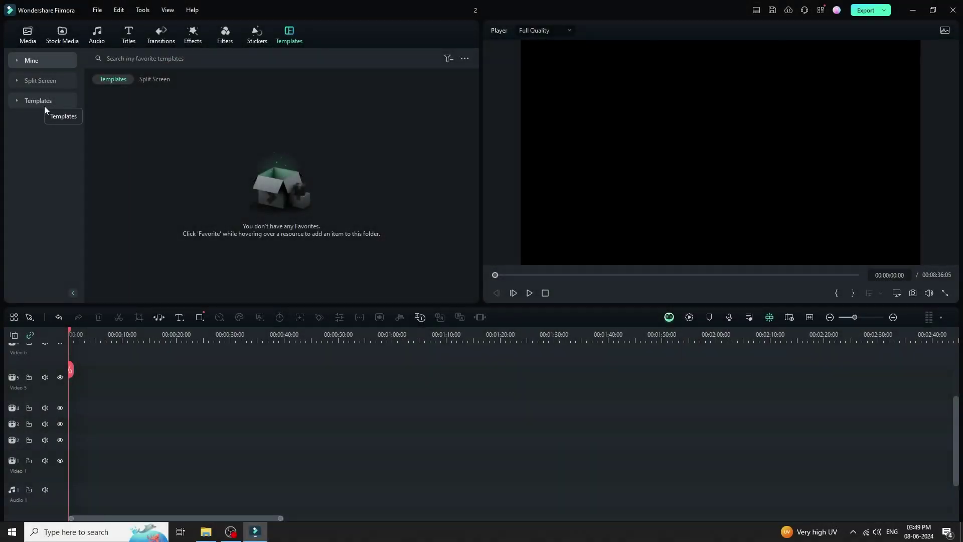
# Step: Browse the YouTube Intro, Cinematic Intro, Business Intro and Logo Reveal template categories
pyautogui.click(44, 142)
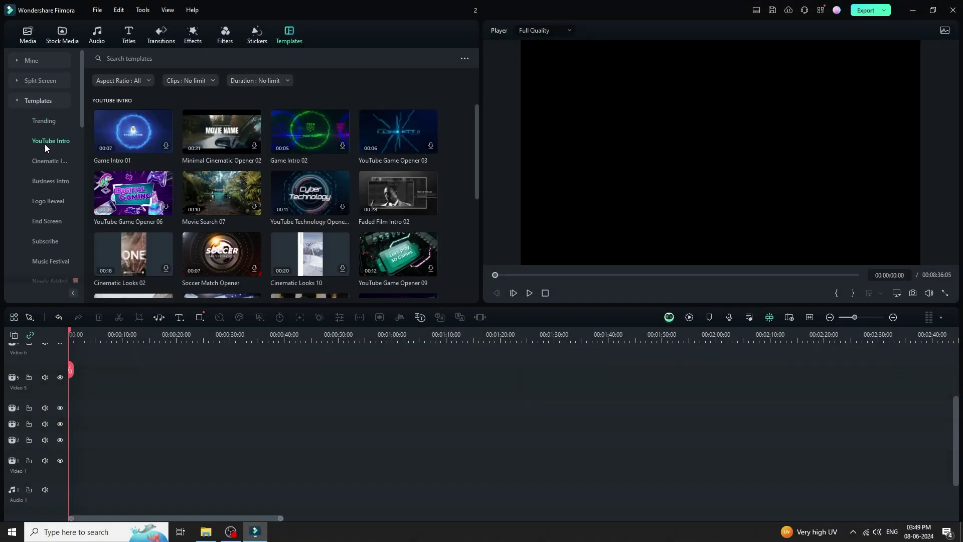
pyautogui.click(45, 163)
pyautogui.click(44, 183)
pyautogui.click(45, 201)
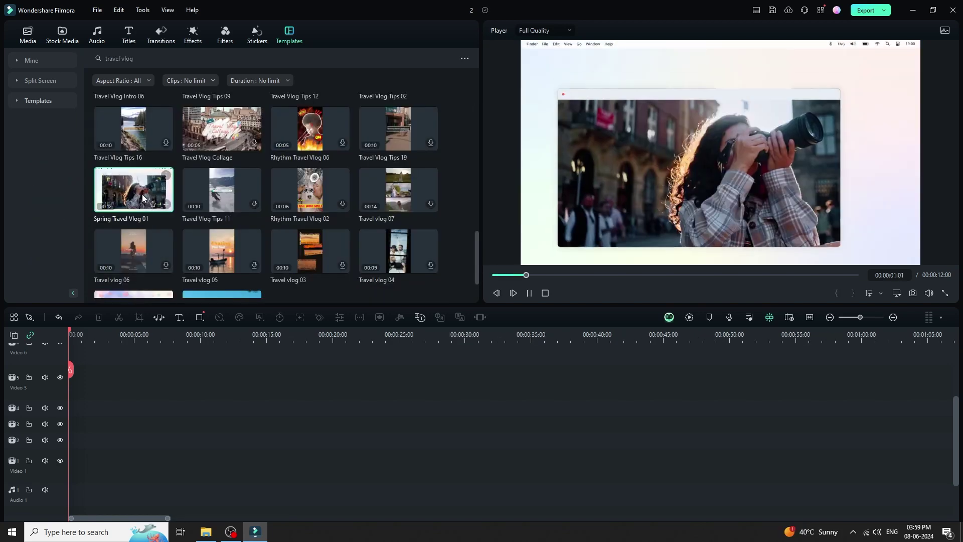
# Step: Add Spring Travel Vlog 01, then Spring Vlog 02, to the timeline in sequence
pyautogui.click(166, 205)
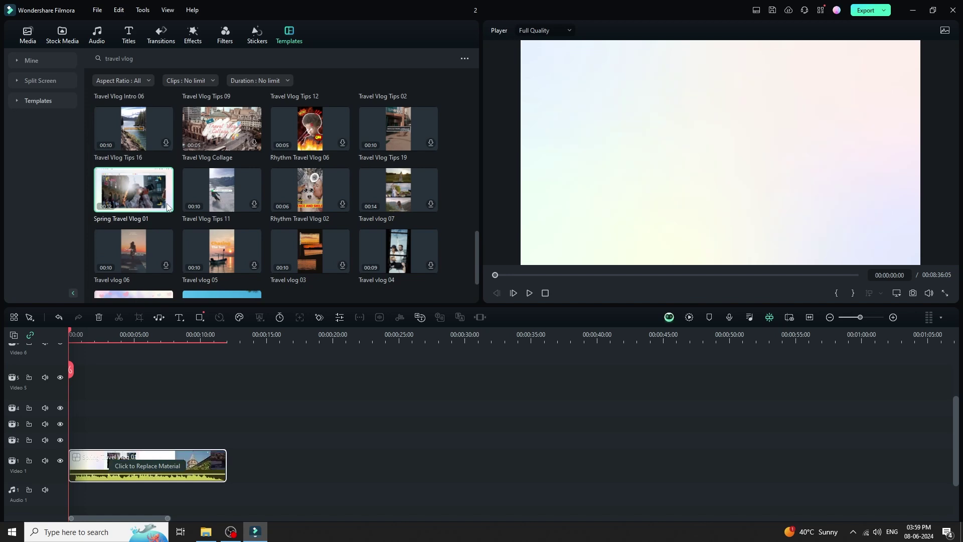
pyautogui.scroll(-2, 168, 207)
pyautogui.click(214, 243)
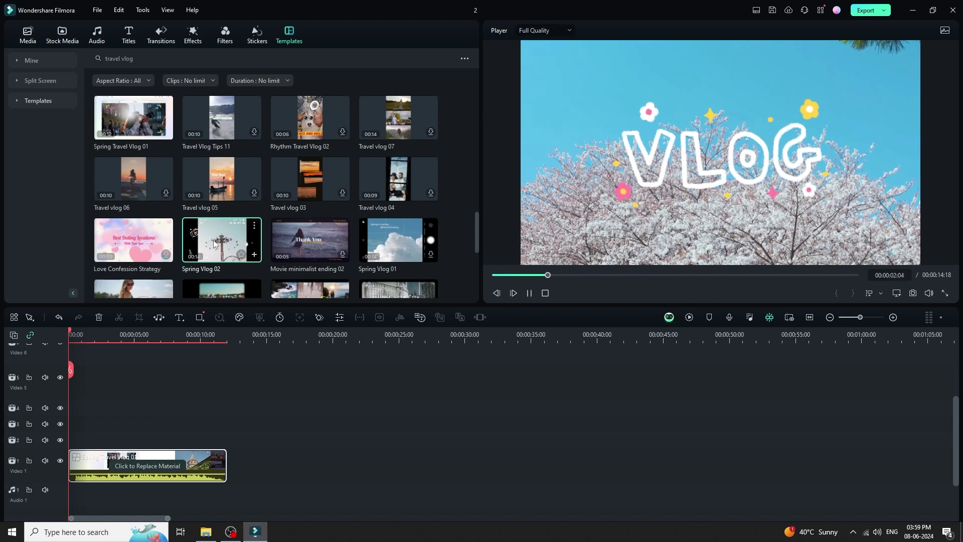
pyautogui.click(254, 255)
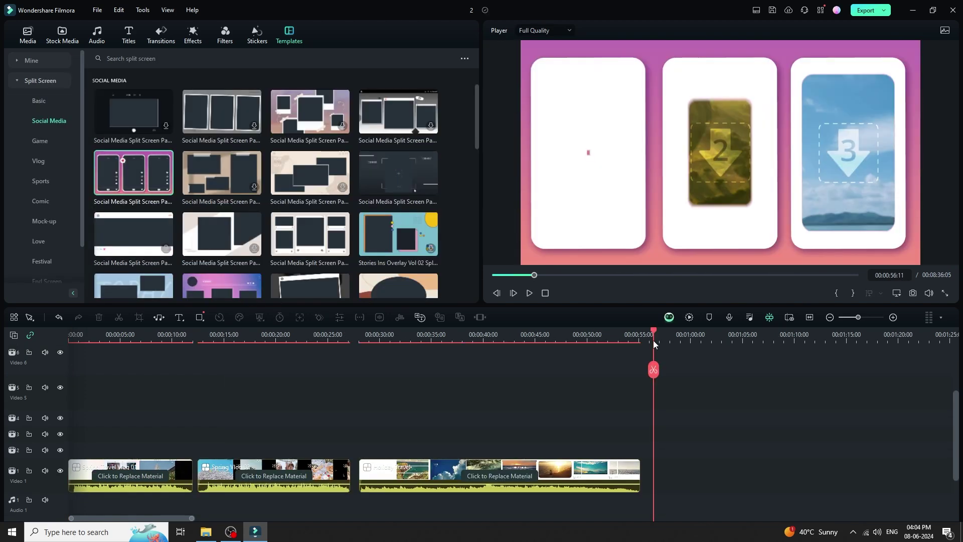
# Step: Add the Social Media Split Screen Pack template to the end of the timeline
pyautogui.click(145, 170)
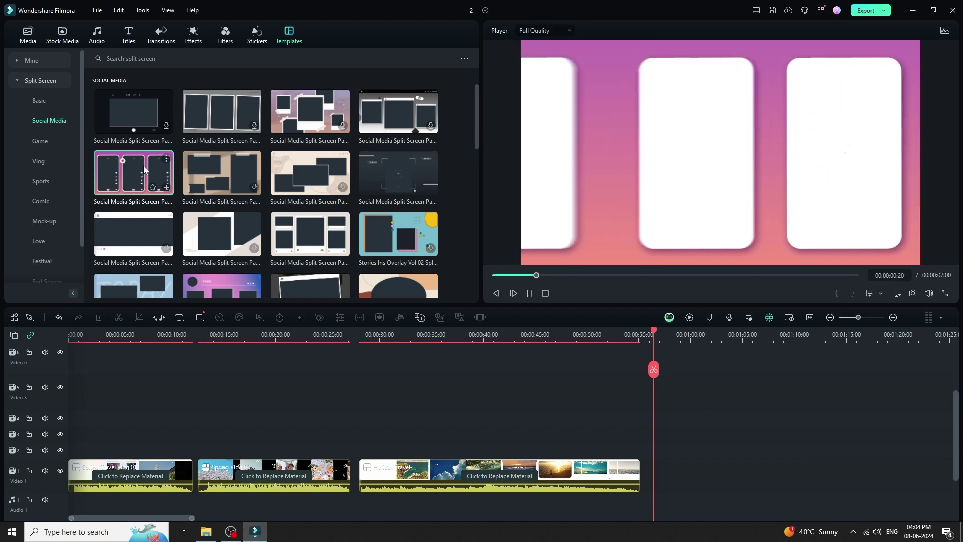
pyautogui.click(166, 187)
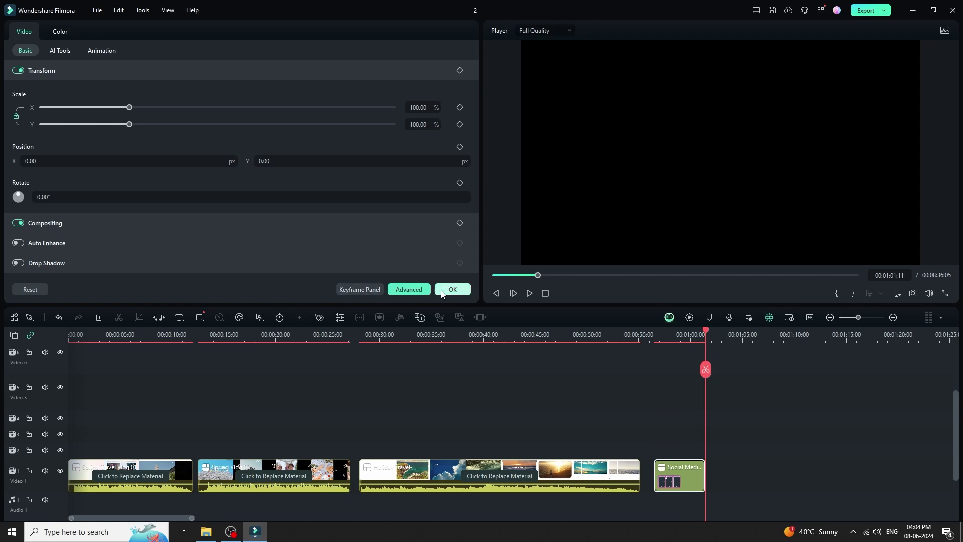
pyautogui.click(443, 291)
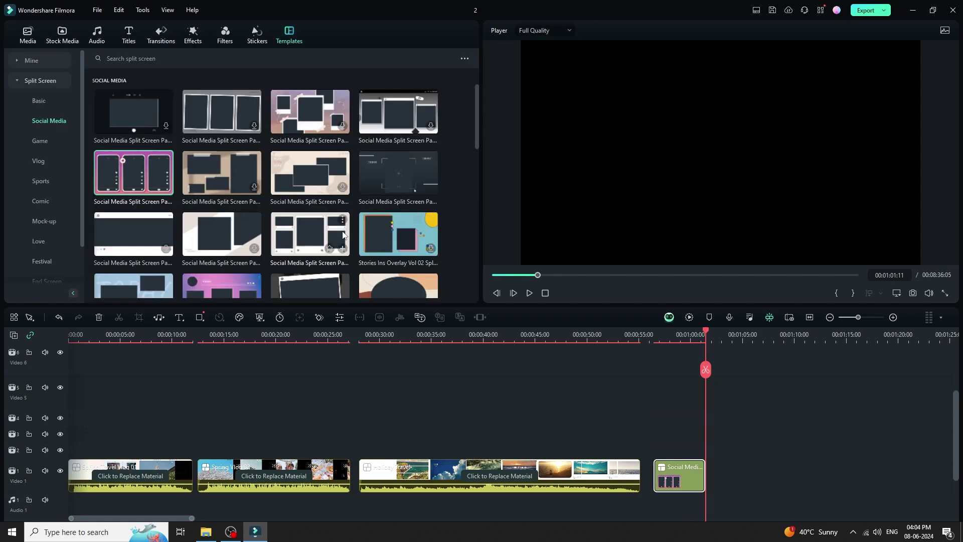
# Step: Scroll down the Split Screen library and preview the 3D Social Media Intro template
pyautogui.scroll(-2, 328, 224)
pyautogui.scroll(-3, 328, 228)
pyautogui.scroll(-3, 328, 229)
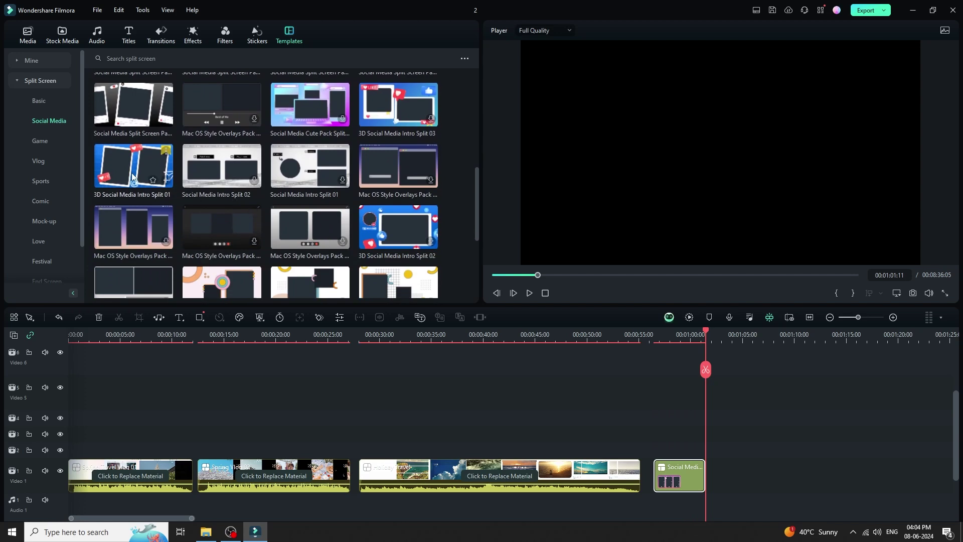
pyautogui.click(134, 174)
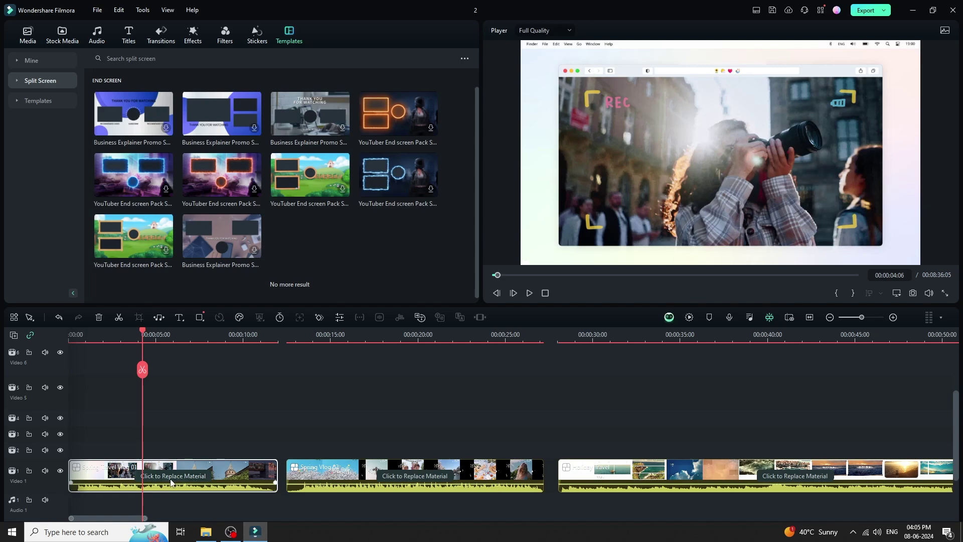
# Step: Expand the first travel vlog template into separate clips, play it from the start, and remove unwanted pieces
pyautogui.click(171, 480)
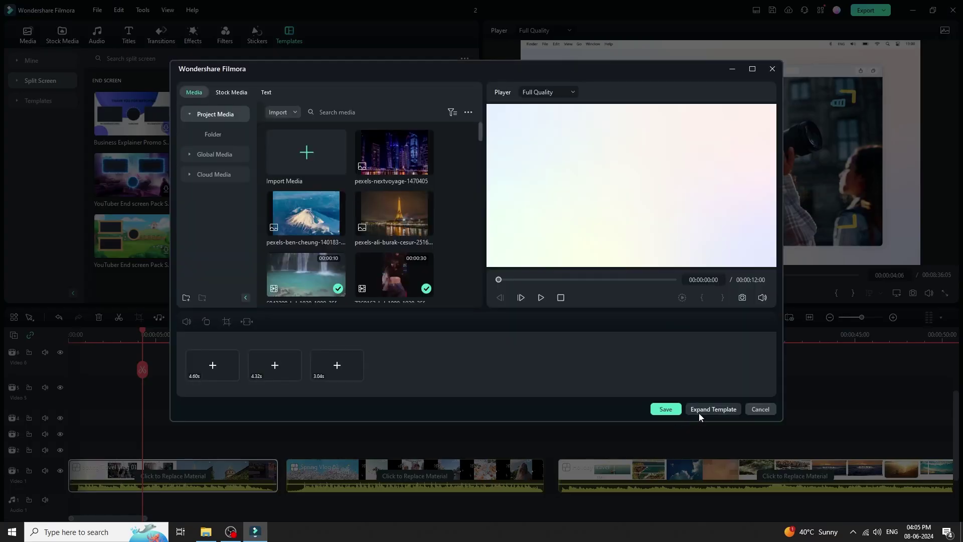
pyautogui.click(699, 412)
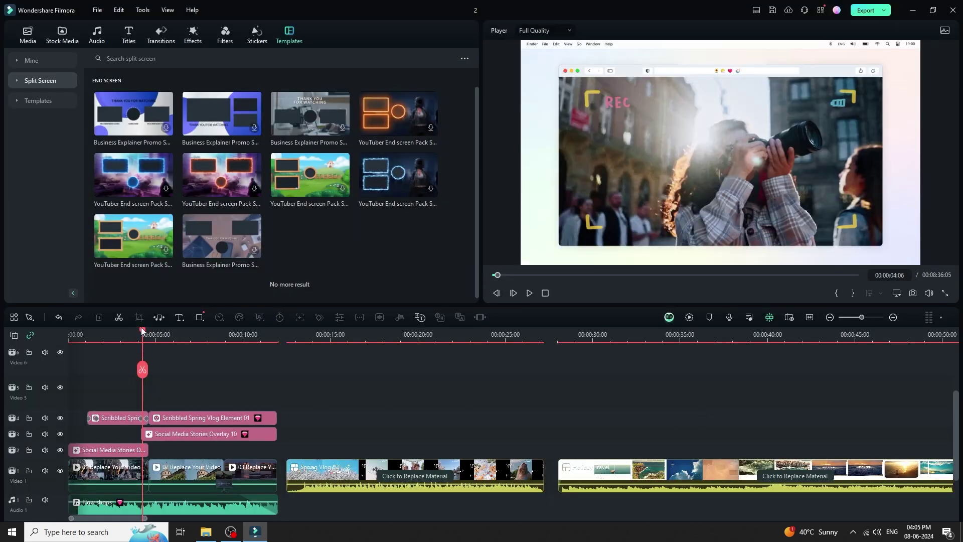
pyautogui.moveTo(144, 330); pyautogui.dragTo(75, 332)
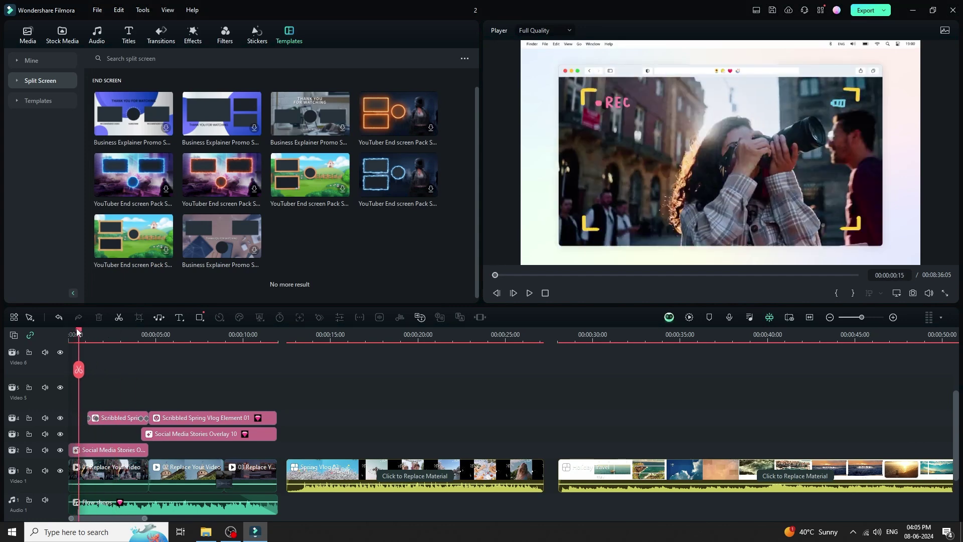
pyautogui.press('space')
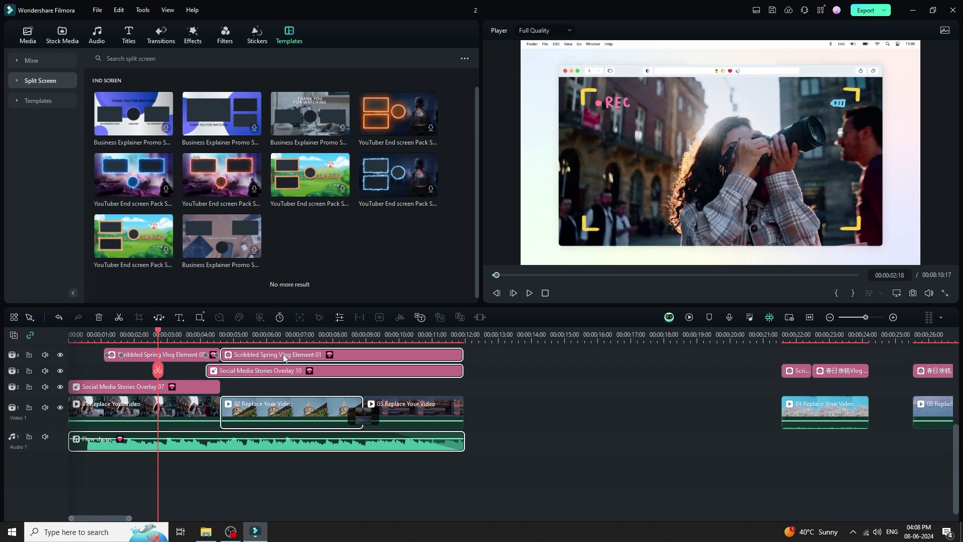
pyautogui.hotkey('ctrl', 'z')
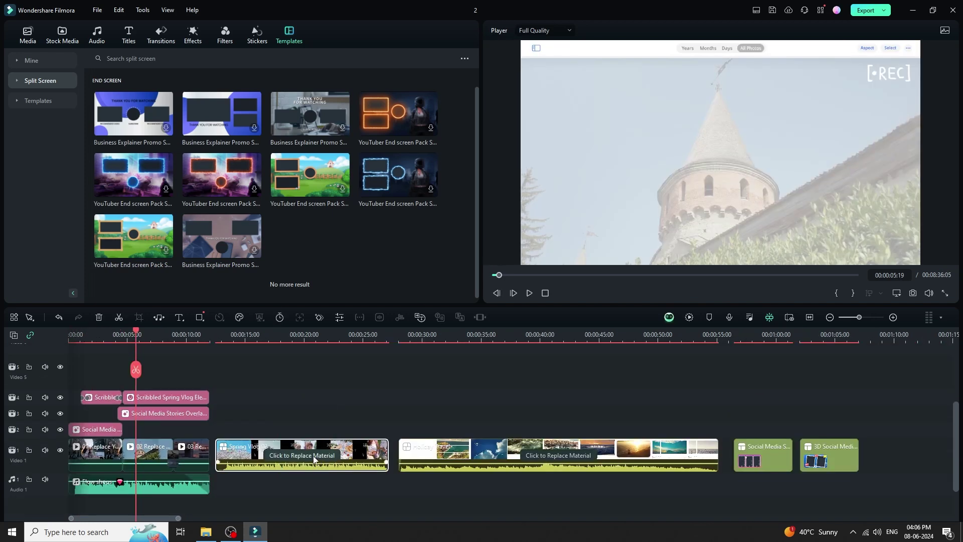
# Step: Expand the Spring Vlog template, scrub from the VLOG frame to GOOD BYE, and remove unwanted pieces
pyautogui.click(311, 457)
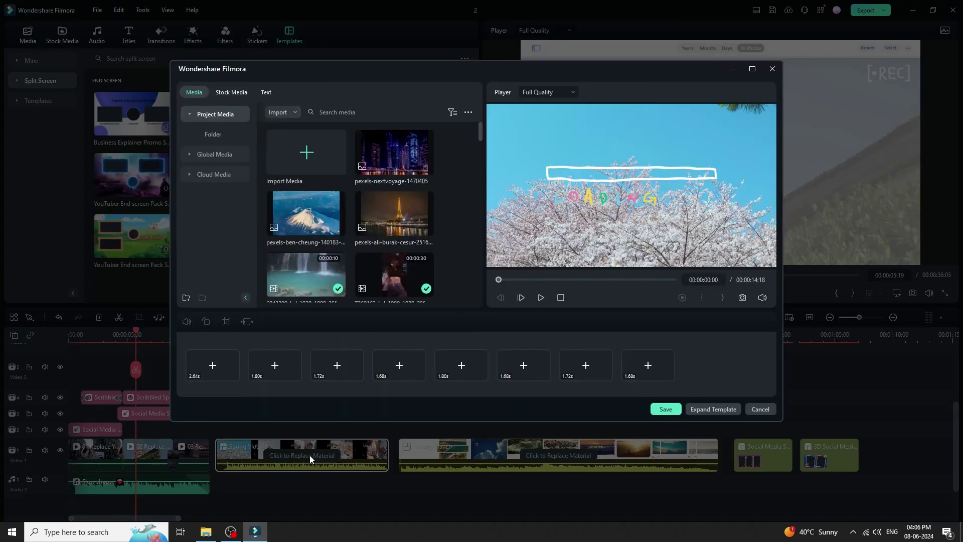
pyautogui.click(713, 409)
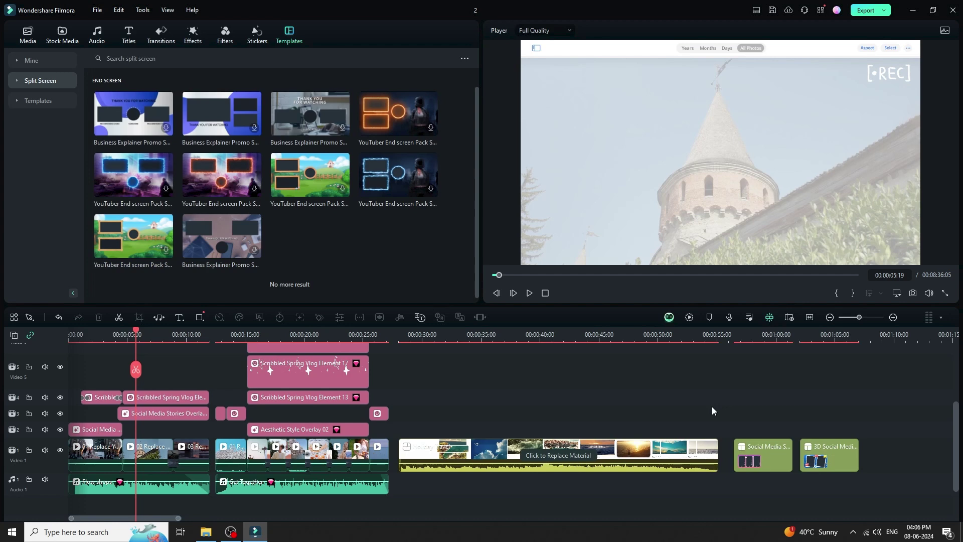
pyautogui.click(360, 332)
pyautogui.moveTo(359, 332); pyautogui.dragTo(608, 334)
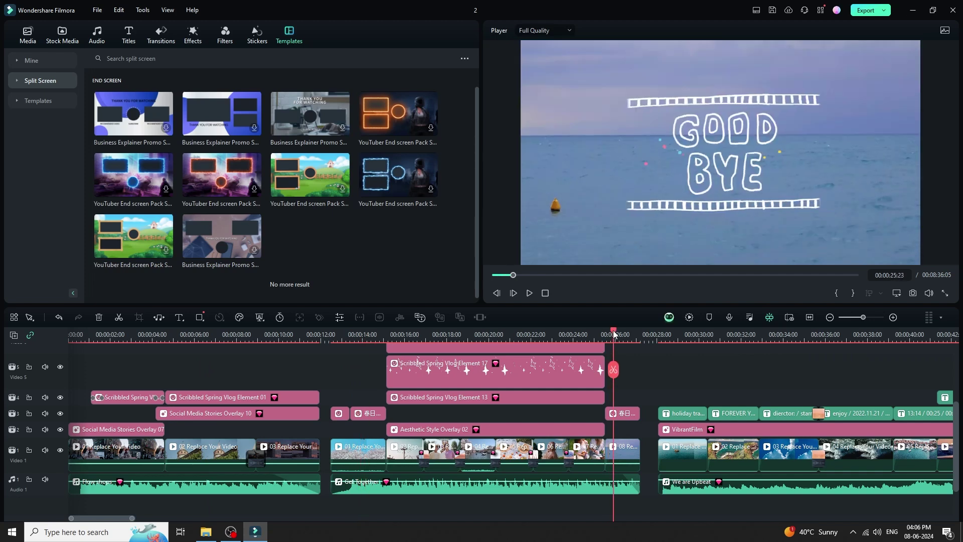
pyautogui.hotkey('ctrl', 'z')
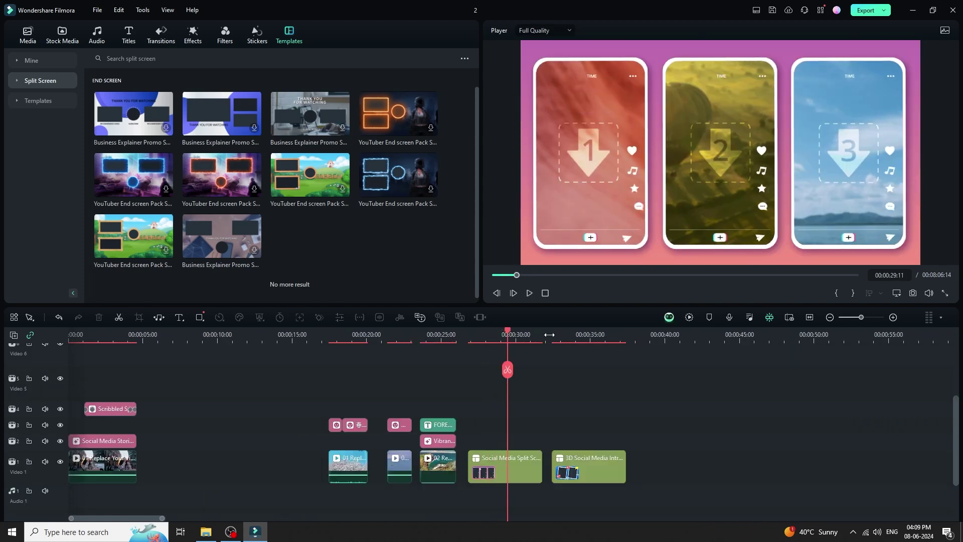
# Step: Jump to the second split-screen template around 33 seconds and stop playback
pyautogui.click(557, 336)
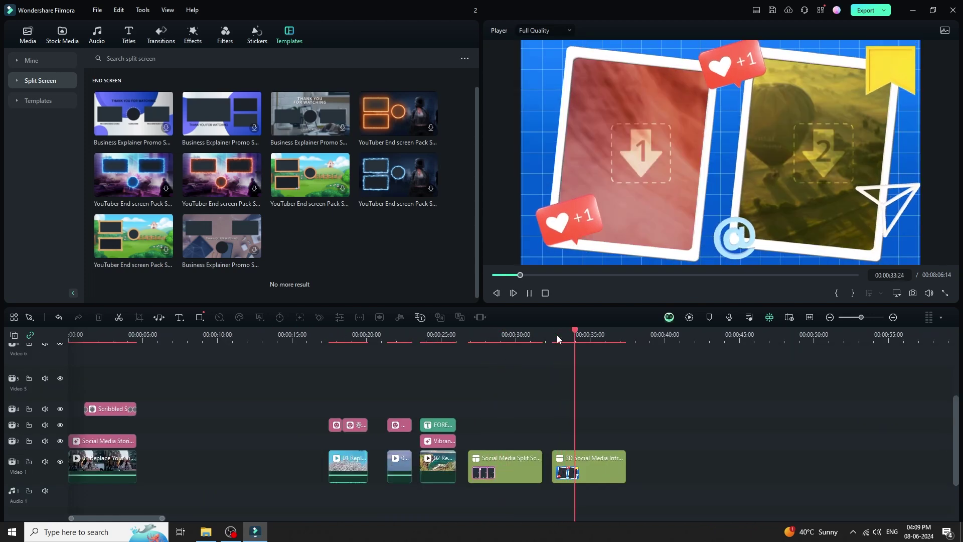
pyautogui.press('space')
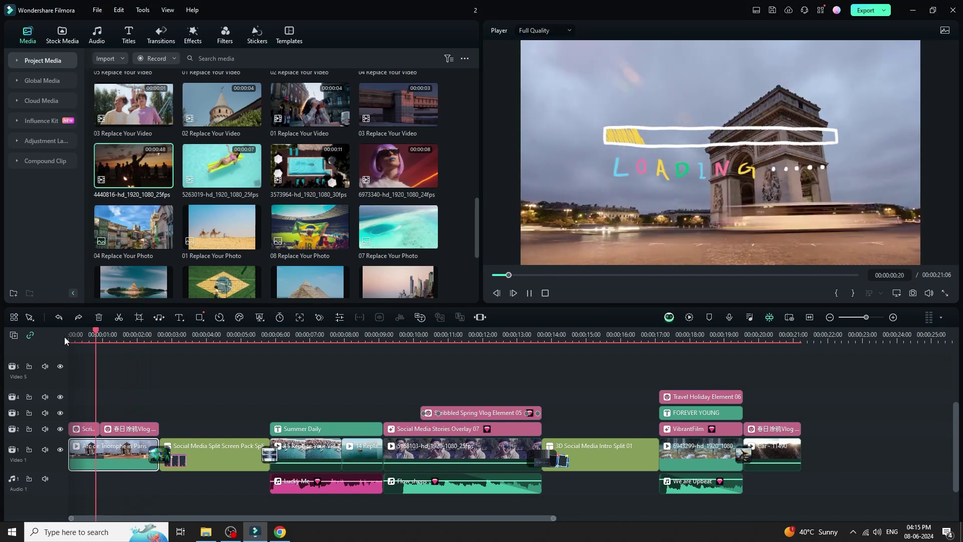
# Step: Place the 4440816 sunset clip at the timeline start, delete Arc de Triomphe, and replay the opening
pyautogui.press('space')
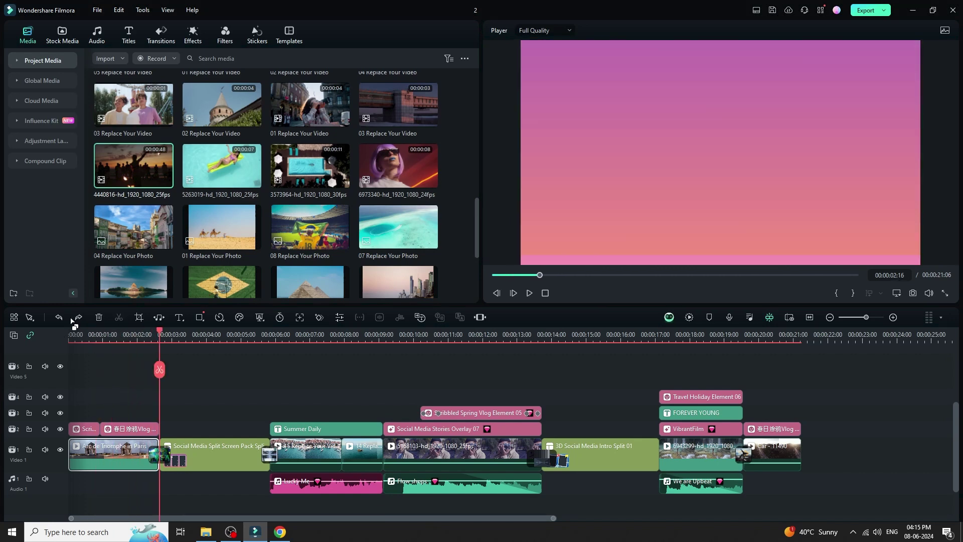
pyautogui.moveTo(134, 168); pyautogui.dragTo(107, 381)
pyautogui.moveTo(186, 370); pyautogui.dragTo(176, 424)
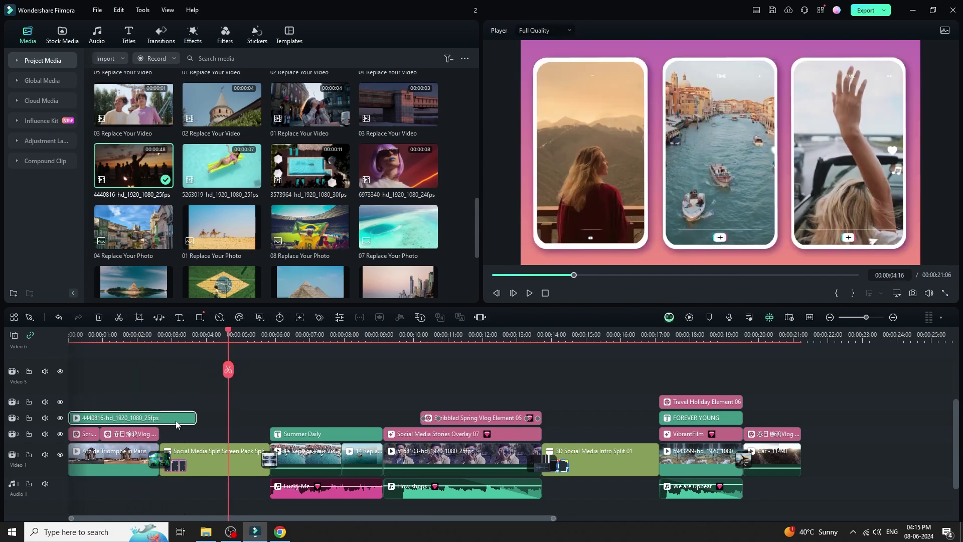
pyautogui.moveTo(138, 457)
pyautogui.mouseDown()
pyautogui.moveTo(138, 407)
pyautogui.moveTo(136, 452)
pyautogui.mouseUp()
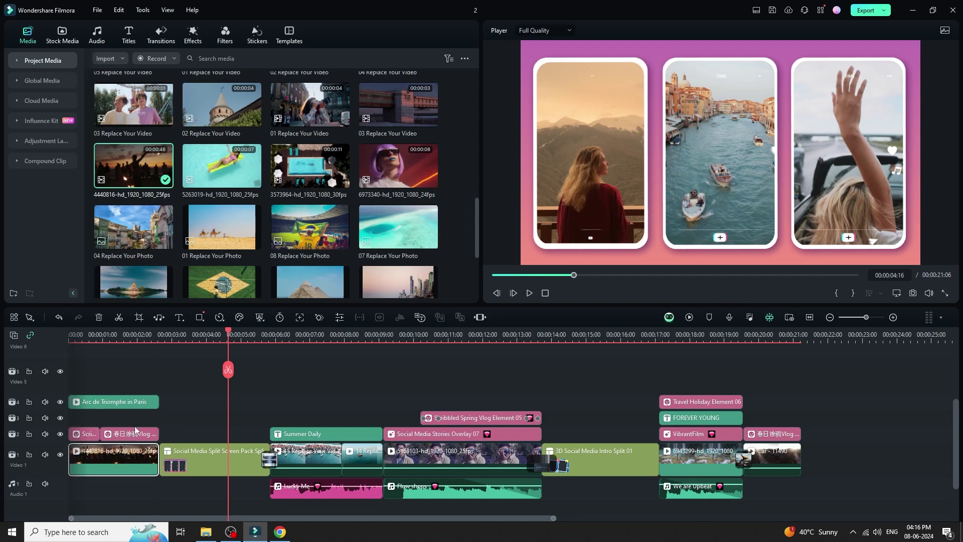
pyautogui.click(131, 405)
pyautogui.press('Delete')
pyautogui.press('Home')
pyautogui.press('space')
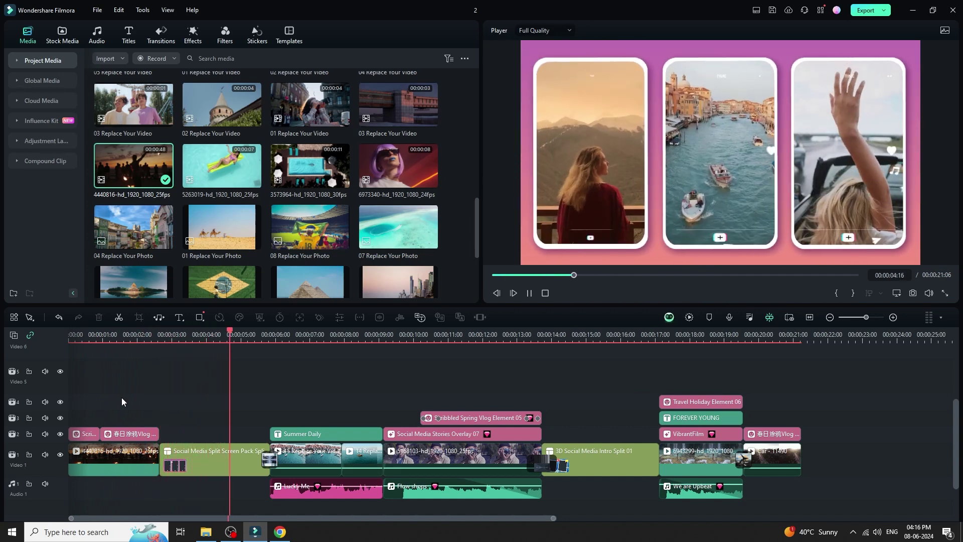
pyautogui.press('space')
# Step: Drop the seaside clip and the Eiffel Tower image into the split-screen template's frames
pyautogui.click(212, 461)
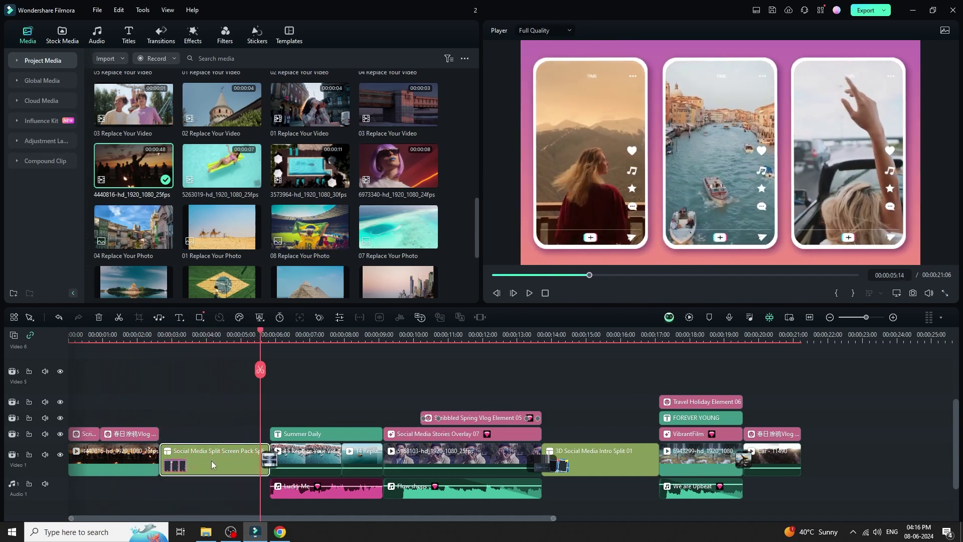
pyautogui.click(226, 335)
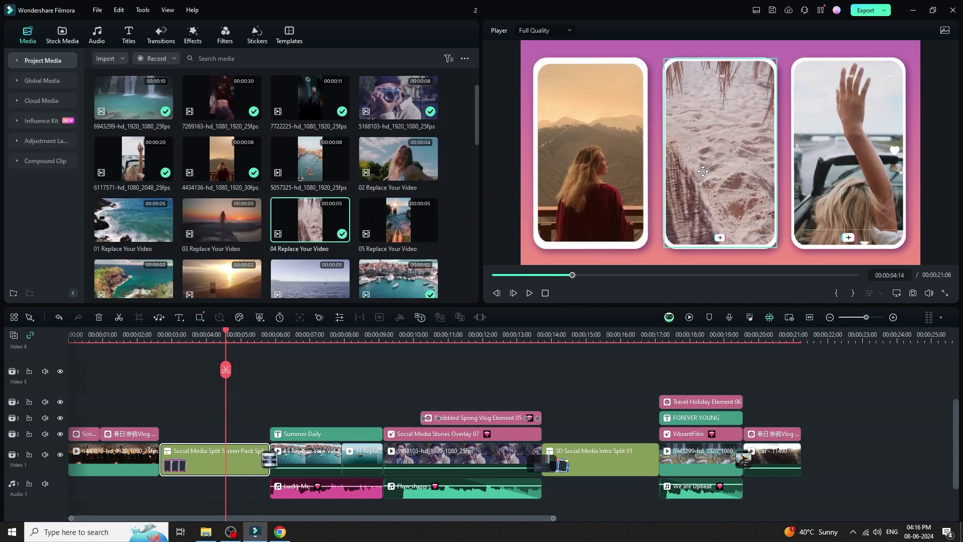
pyautogui.moveTo(421, 223)
pyautogui.mouseDown()
pyautogui.moveTo(562, 191)
pyautogui.moveTo(573, 162)
pyautogui.mouseUp()
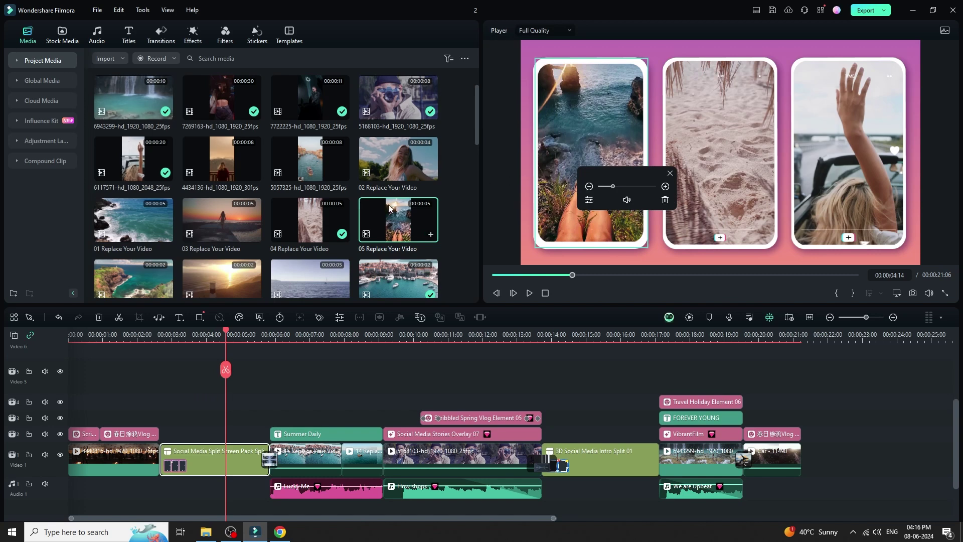
pyautogui.scroll(2, 389, 208)
pyautogui.moveTo(398, 97)
pyautogui.mouseDown()
pyautogui.moveTo(824, 125)
pyautogui.moveTo(819, 140)
pyautogui.mouseUp()
pyautogui.click(819, 140)
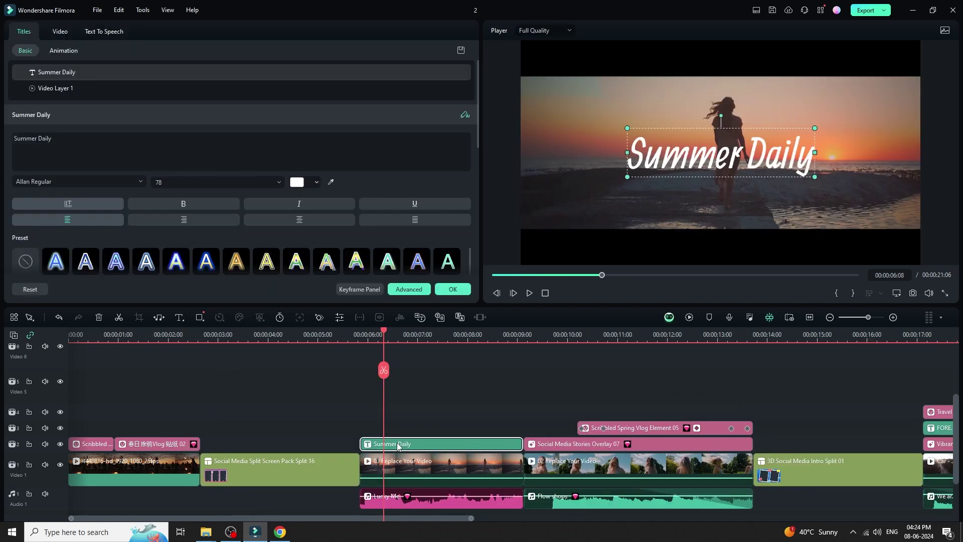
# Step: Retype the Summer Daily title as SUMMER VACATION, correcting a mistyped letter
pyautogui.doubleClick(659, 165)
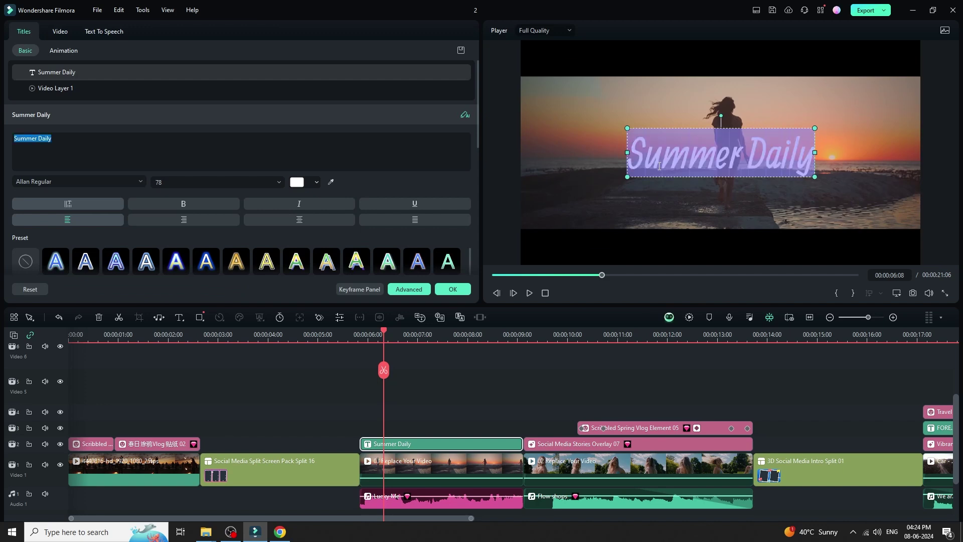
pyautogui.write('SUMMER C')
pyautogui.press('BackSpace')
pyautogui.write('VA')
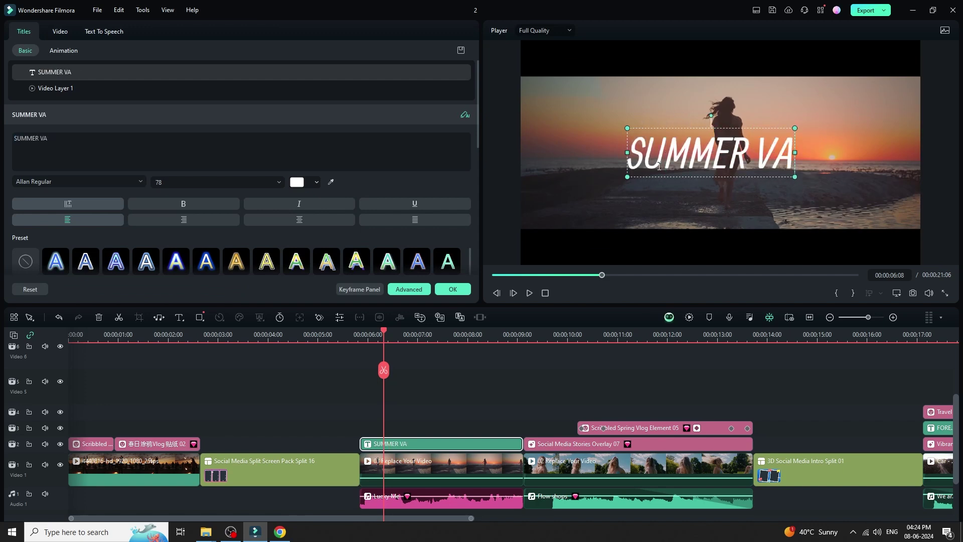
pyautogui.write('CATION')
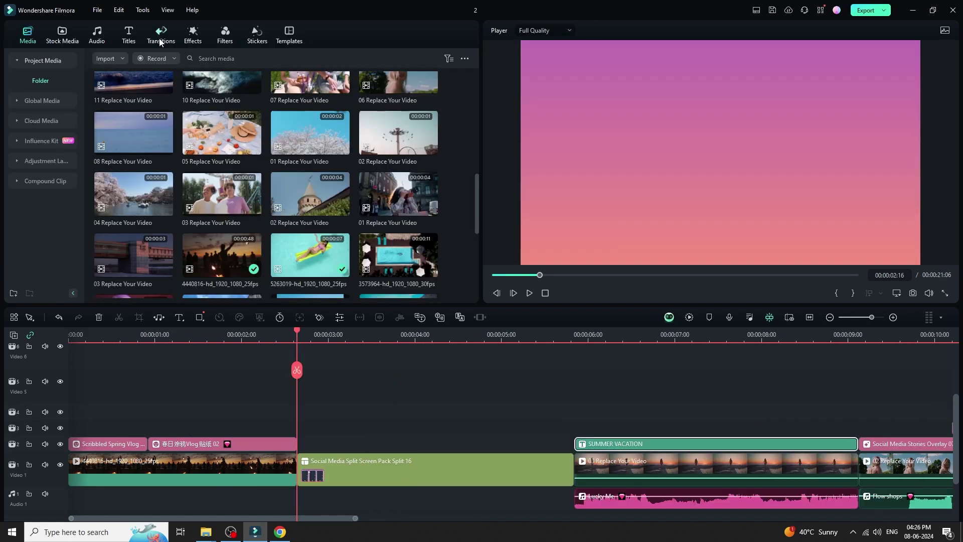
# Step: Insert a shortened Glitch Blocks transition between the sunset clip and the split-screen clip, then preview it
pyautogui.click(161, 40)
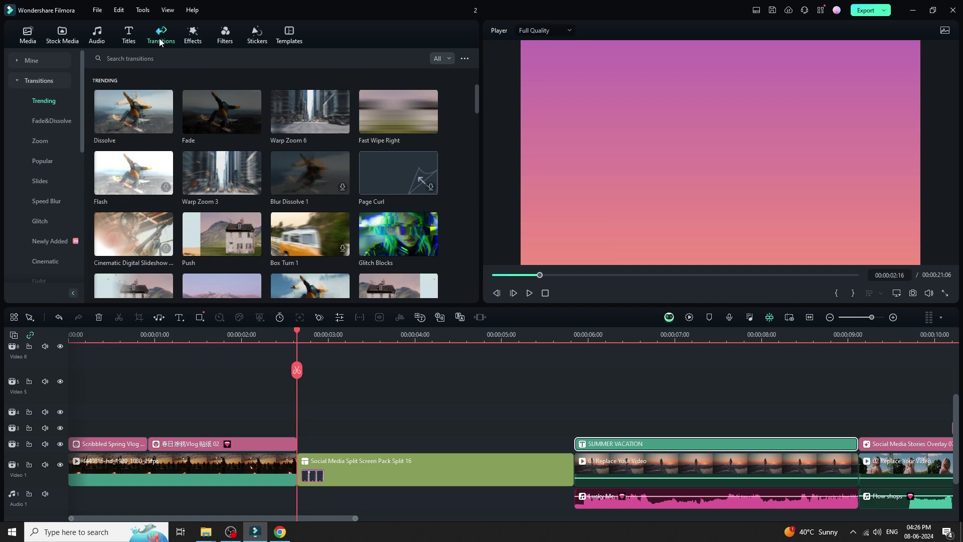
pyautogui.moveTo(387, 232)
pyautogui.mouseDown()
pyautogui.moveTo(294, 459)
pyautogui.moveTo(370, 475)
pyautogui.mouseUp()
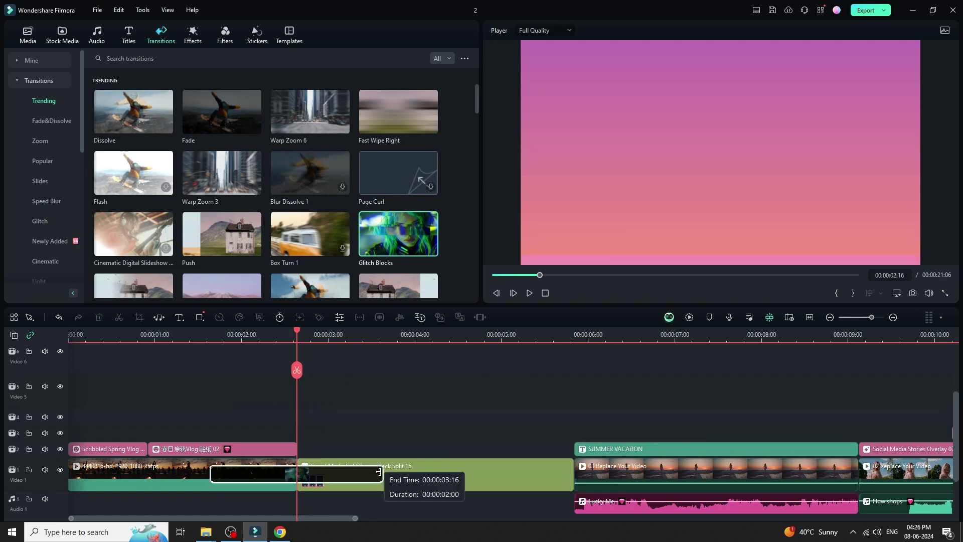
pyautogui.moveTo(379, 476); pyautogui.dragTo(321, 475)
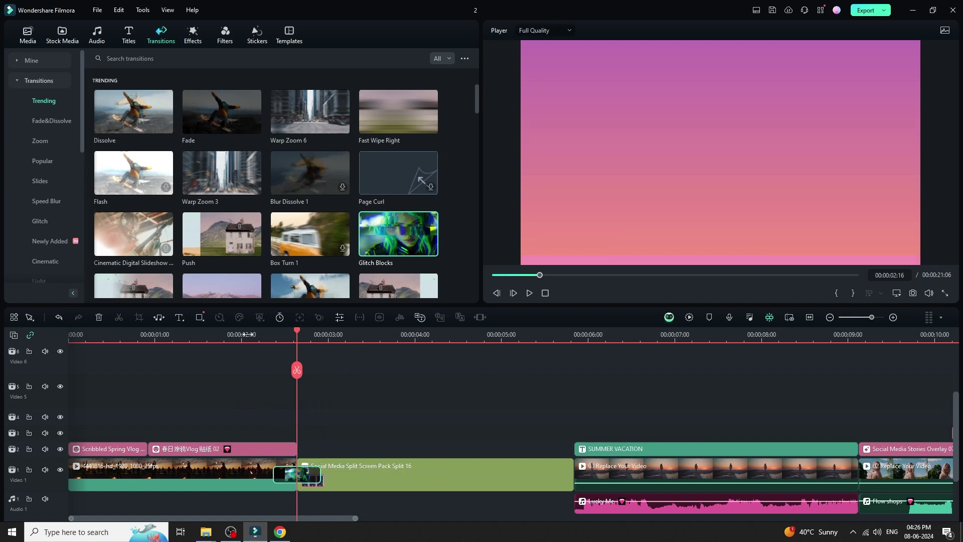
pyautogui.click(246, 334)
pyautogui.press('space')
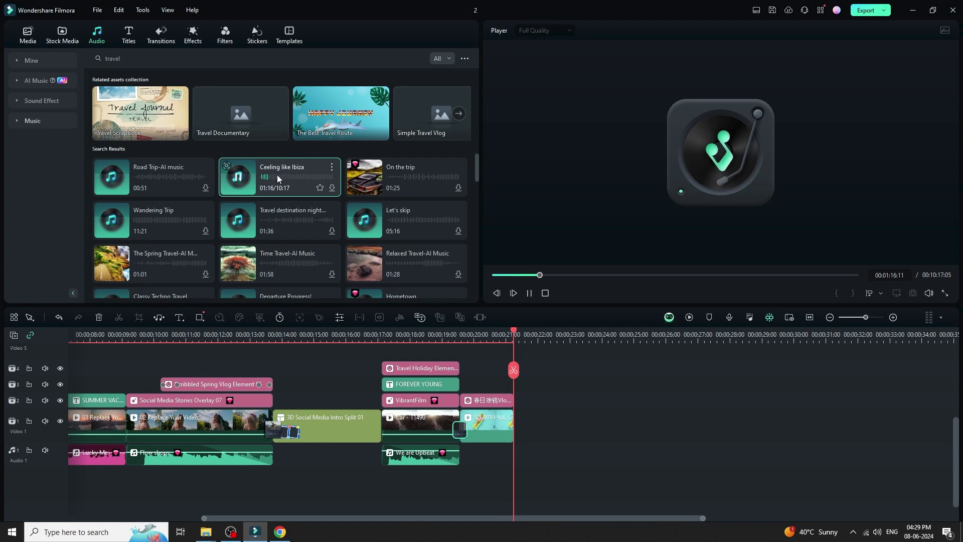
# Step: Add the Ceeling like Ibiza track to the project and place it on a new audio track at 0:00
pyautogui.click(277, 178)
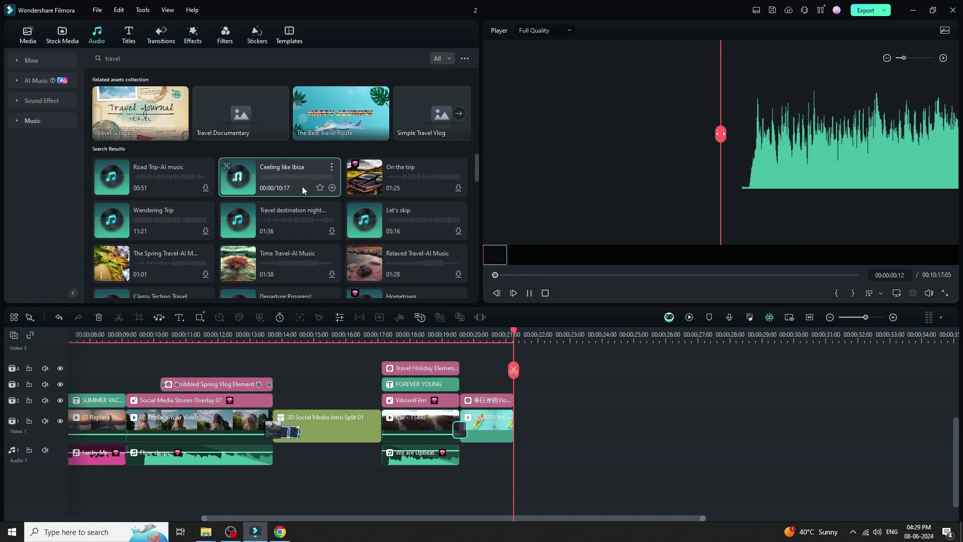
pyautogui.click(332, 188)
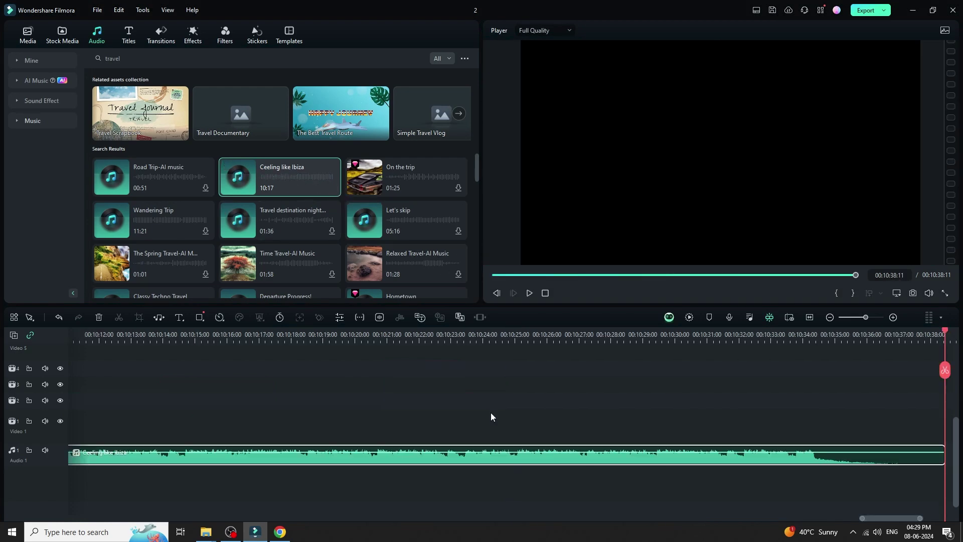
pyautogui.scroll(-2, 489, 416)
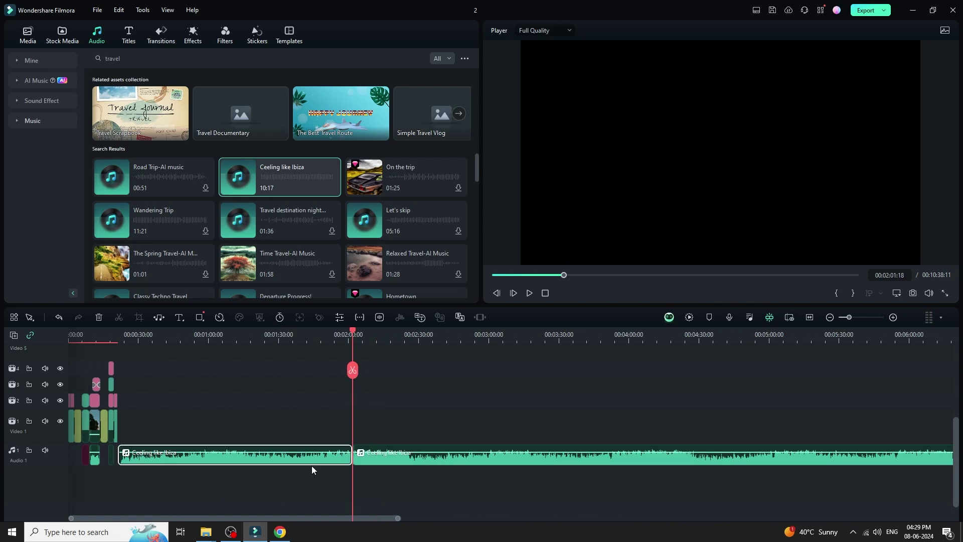
pyautogui.scroll(5, 311, 466)
pyautogui.moveTo(312, 457); pyautogui.dragTo(645, 506)
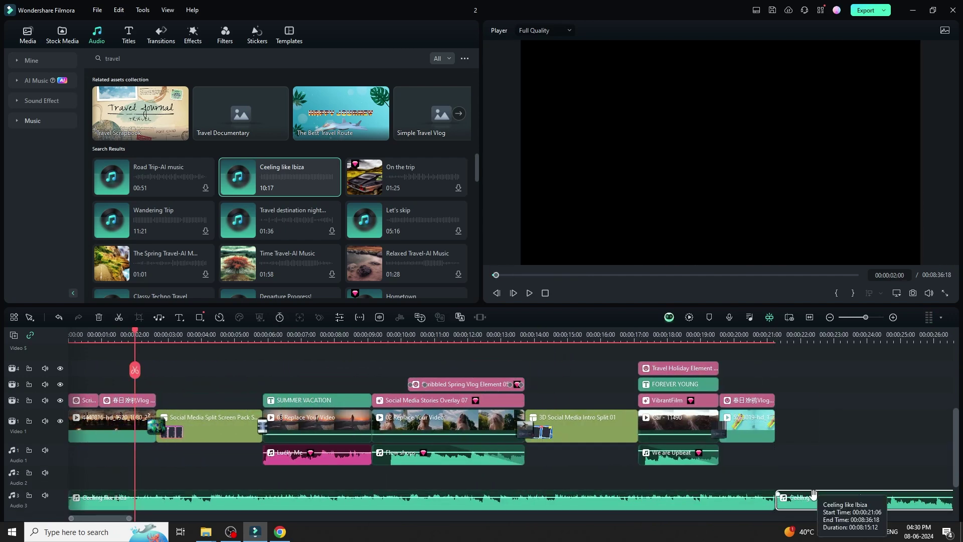